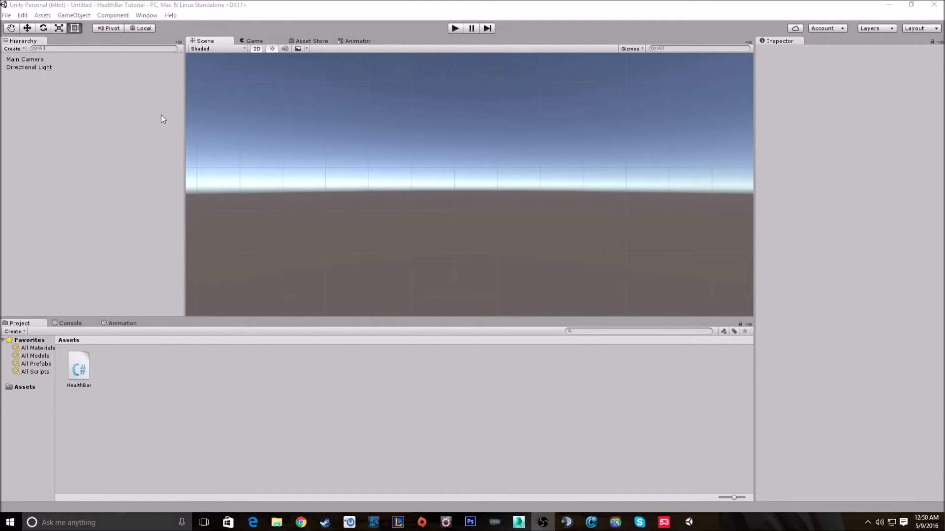
# - Add a UI Image on a new canvas and set its Pos X and Pos Y to 0
pyautogui.click(13, 49)
pyautogui.moveTo(44, 125)
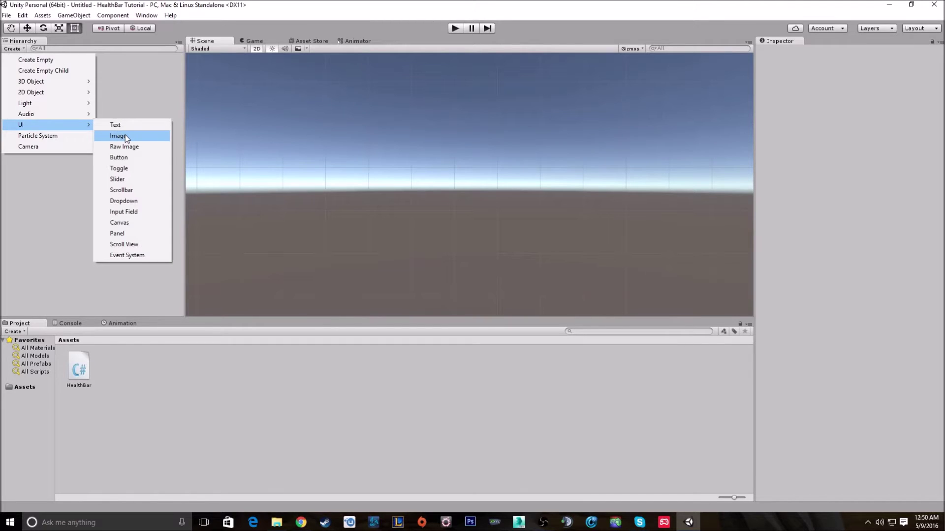
pyautogui.click(125, 136)
pyautogui.click(858, 86)
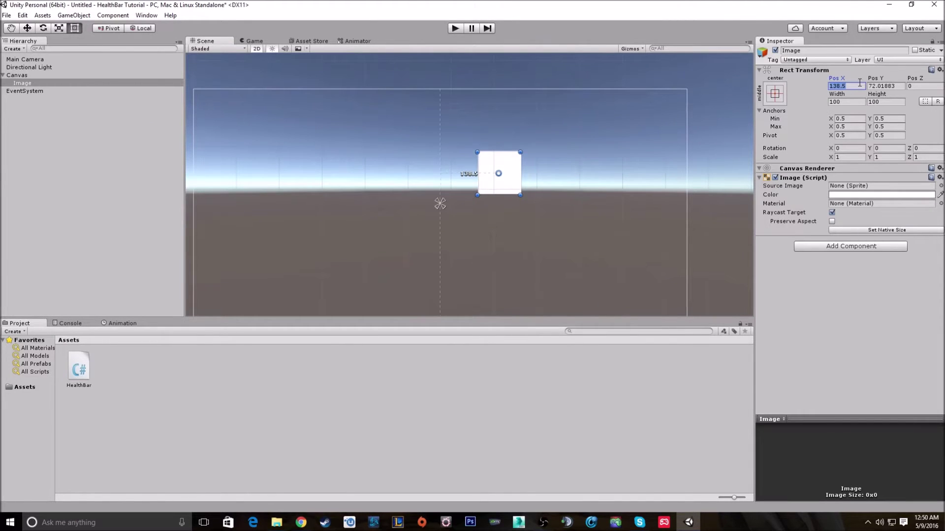
pyautogui.write('0')
pyautogui.click(881, 87)
pyautogui.write('0')
# - Stretch the image into a wide, thin bar of about 858 by 39
pyautogui.moveTo(472, 170)
pyautogui.mouseDown(button='middle')
pyautogui.moveTo(488, 169)
pyautogui.moveTo(494, 152)
pyautogui.mouseUp(button='middle')
pyautogui.moveTo(483, 186); pyautogui.dragTo(643, 188)
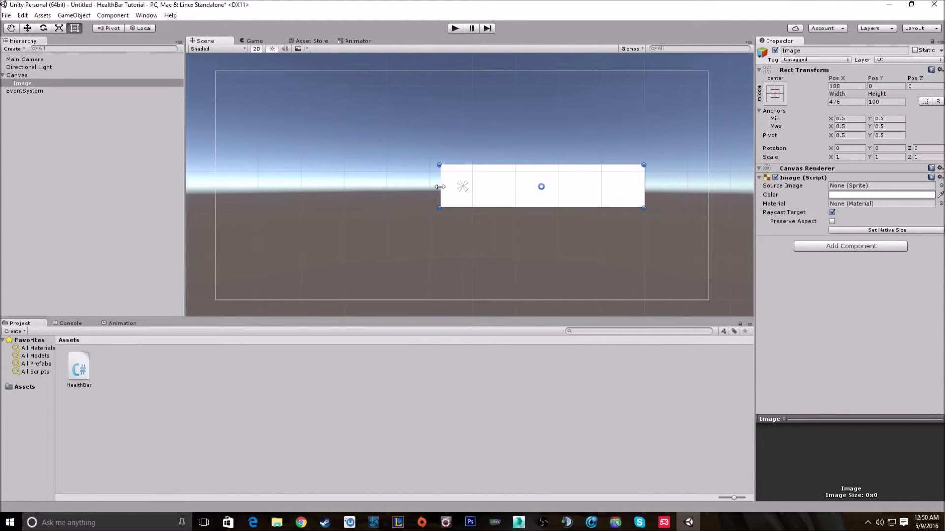
pyautogui.moveTo(439, 186)
pyautogui.mouseDown()
pyautogui.moveTo(257, 176)
pyautogui.moveTo(276, 173)
pyautogui.mouseUp()
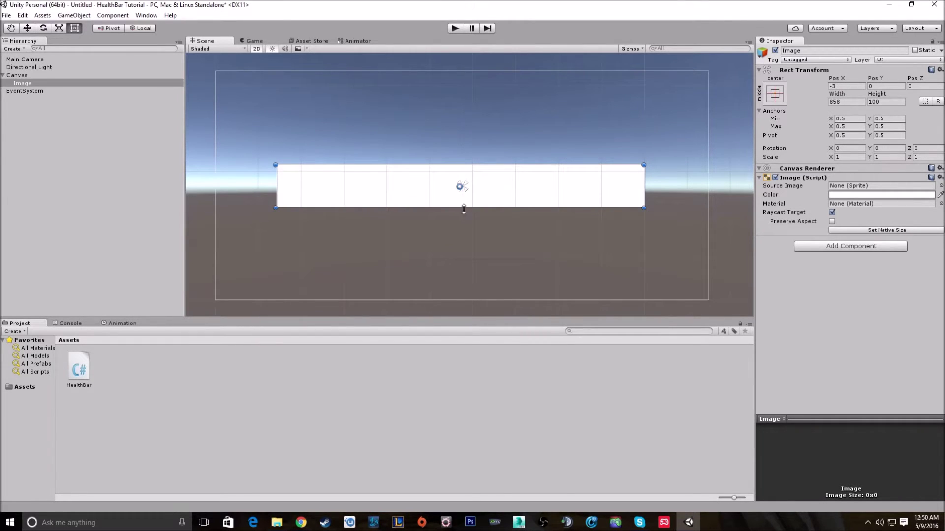
pyautogui.moveTo(461, 207); pyautogui.dragTo(465, 180)
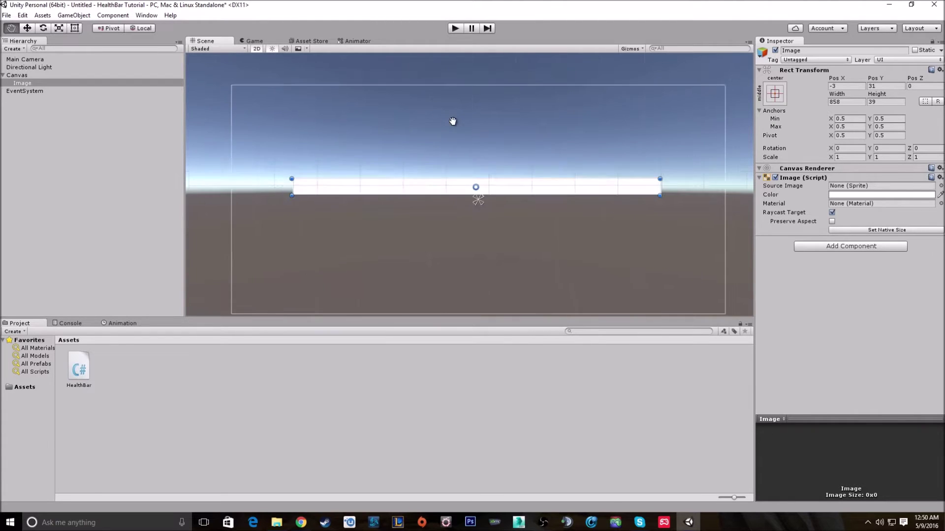
pyautogui.scroll(2, 454, 180)
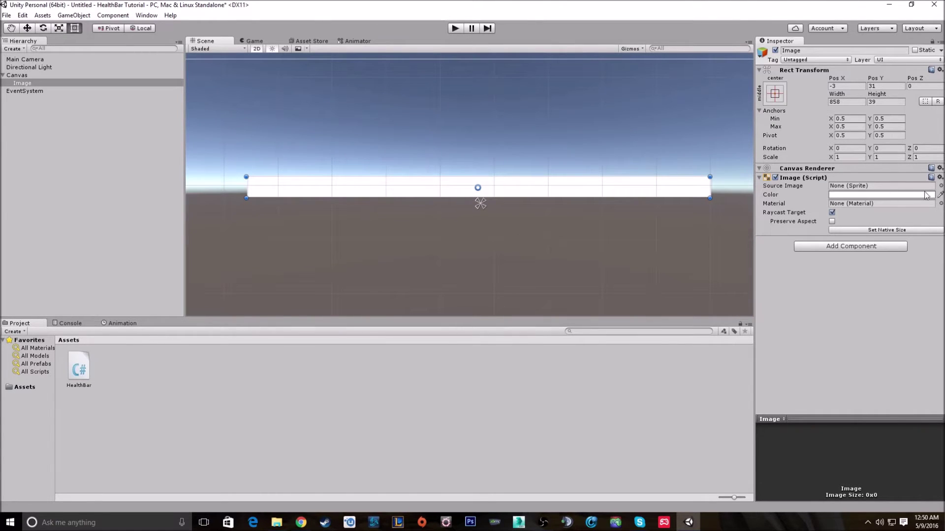
# - Set the bar's Image colour to solid black
pyautogui.click(894, 195)
pyautogui.click(46, 116)
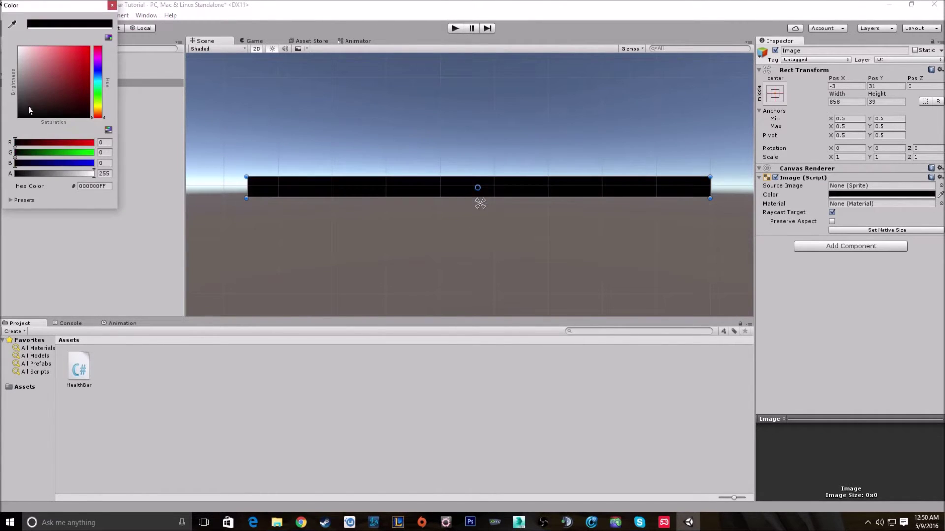
pyautogui.click(112, 5)
pyautogui.moveTo(404, 146); pyautogui.dragTo(375, 140, button='middle')
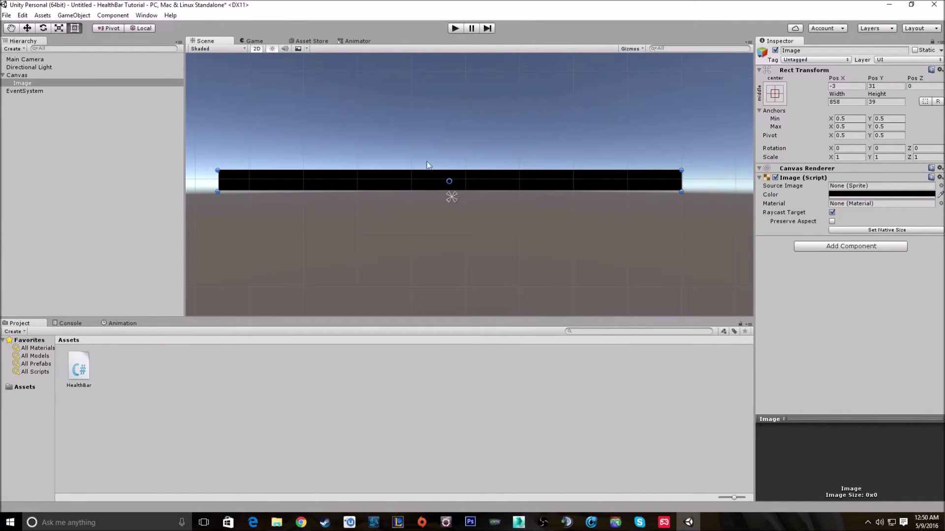
# - Duplicate the black bar as Image (1) and colour the copy red
pyautogui.click(41, 86)
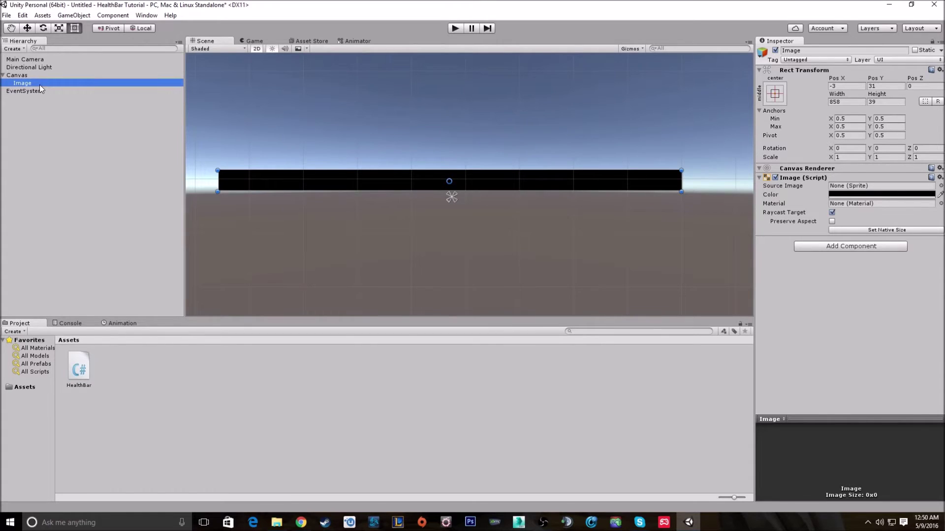
pyautogui.hotkey('ctrl', 'd')
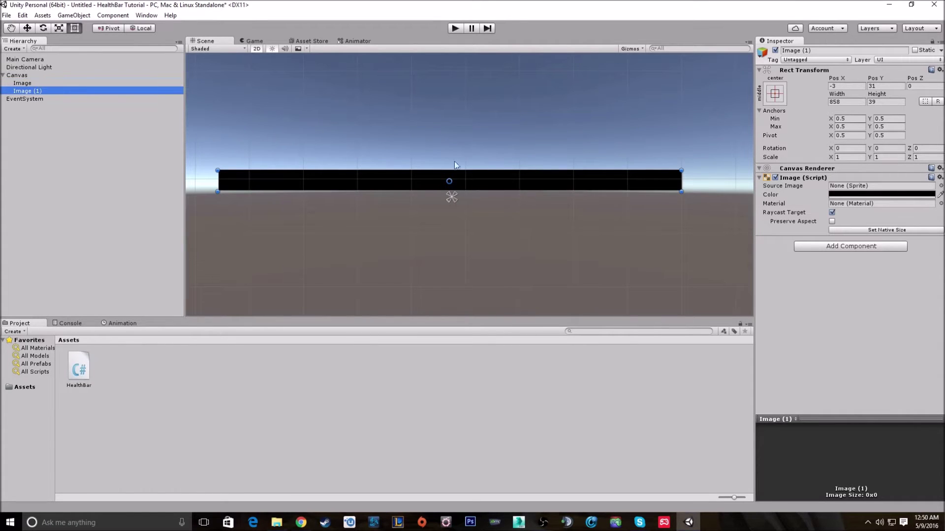
pyautogui.moveTo(505, 190); pyautogui.dragTo(506, 190)
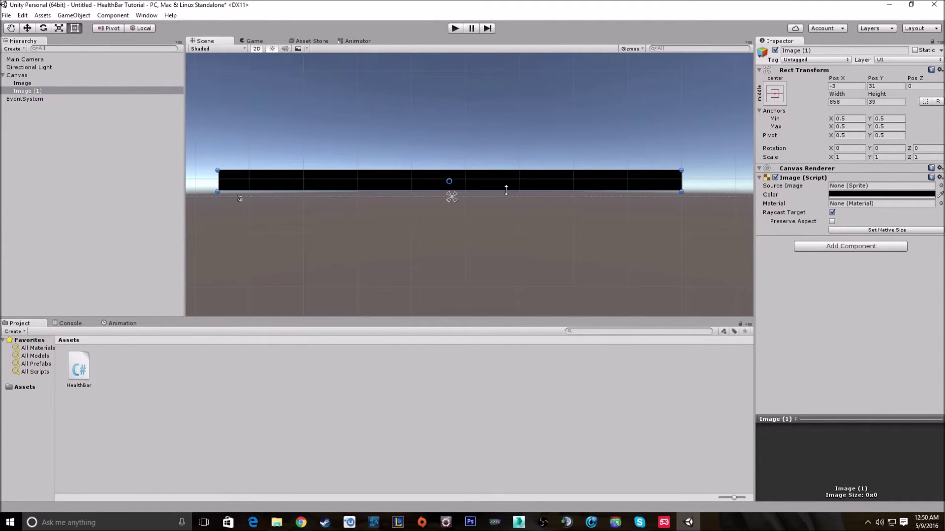
pyautogui.click(881, 194)
pyautogui.click(88, 48)
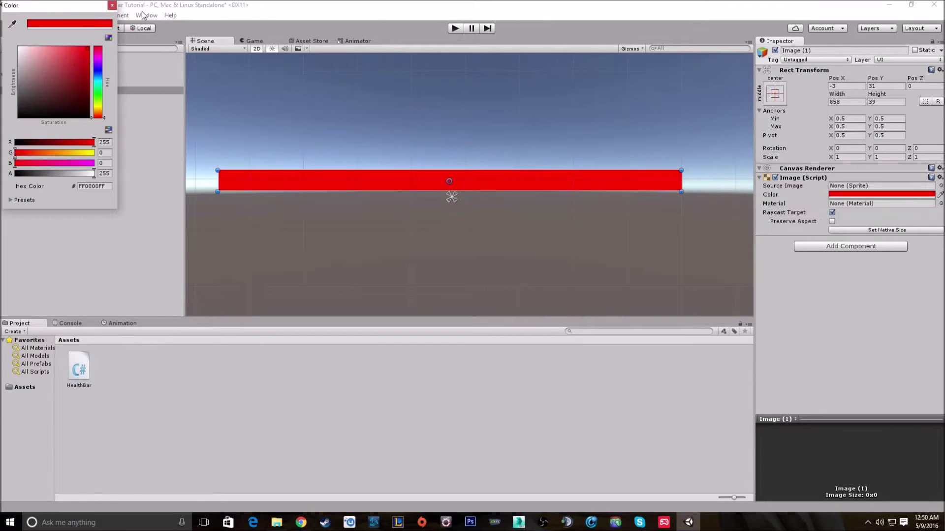
pyautogui.click(112, 6)
# - Shrink the red bar to about 837 by 25 so a black border frames it
pyautogui.moveTo(450, 192); pyautogui.dragTo(450, 188)
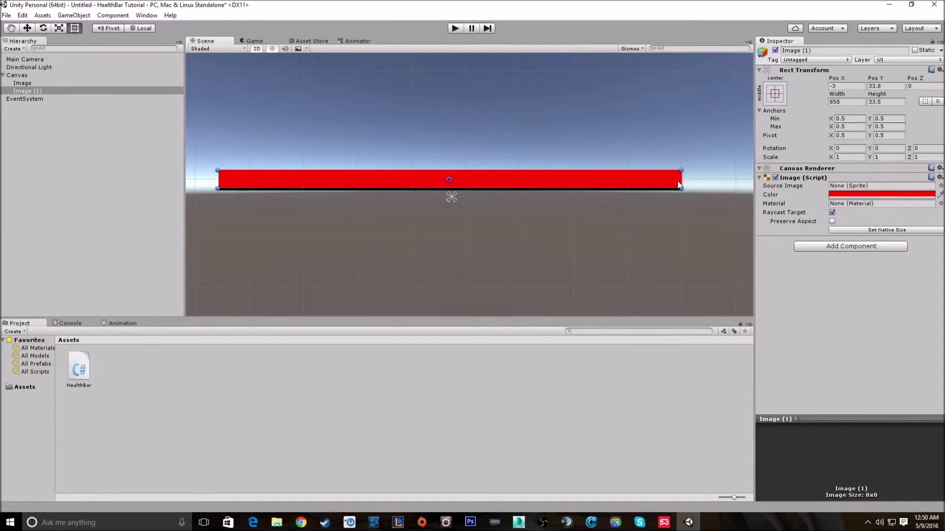
pyautogui.moveTo(679, 182); pyautogui.dragTo(636, 175)
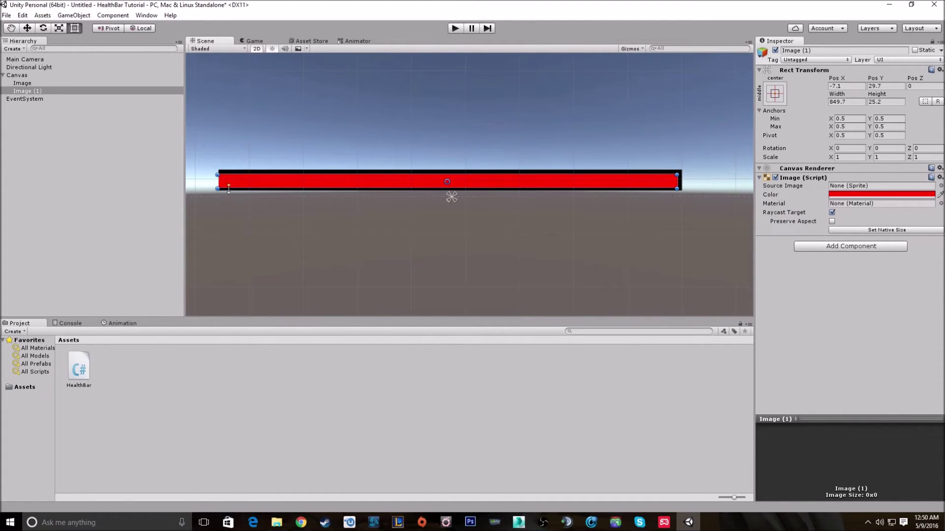
pyautogui.moveTo(218, 181); pyautogui.dragTo(224, 180)
pyautogui.click(572, 185)
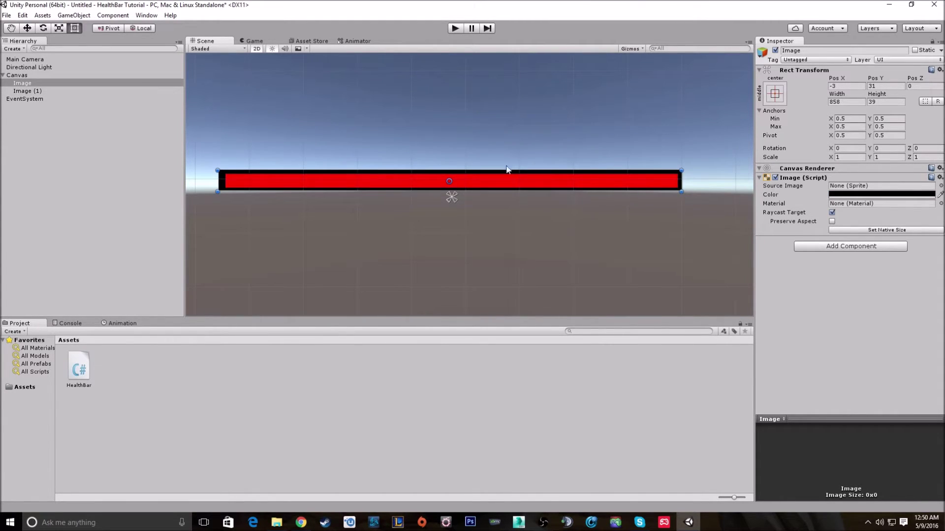
pyautogui.scroll(1, 474, 182)
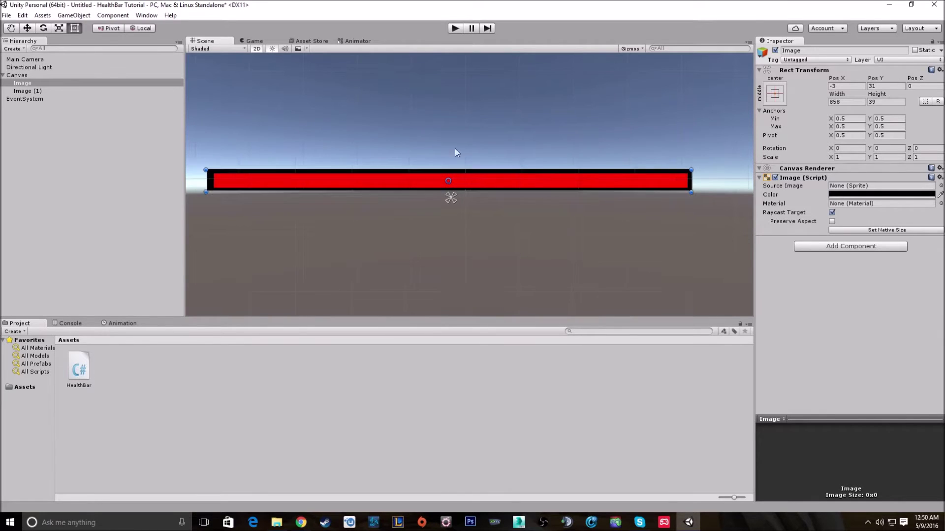
# - Duplicate the red bar as Image (2) and colour the copy bright green
pyautogui.click(27, 91)
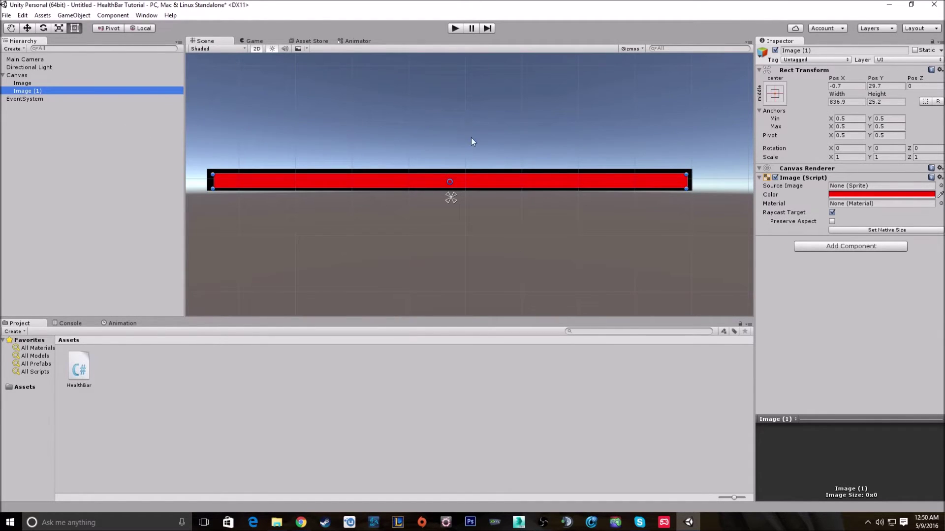
pyautogui.hotkey('ctrl', 'd')
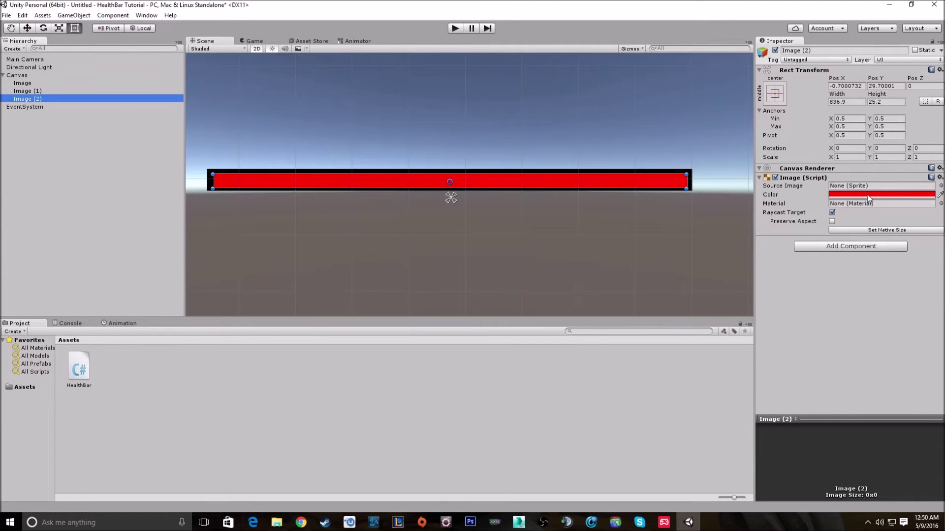
pyautogui.click(867, 194)
pyautogui.click(97, 95)
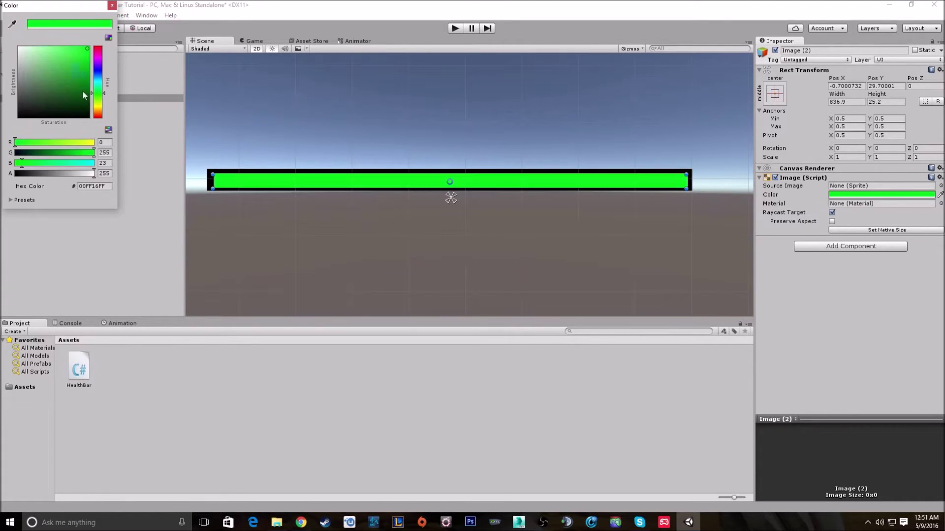
pyautogui.click(112, 6)
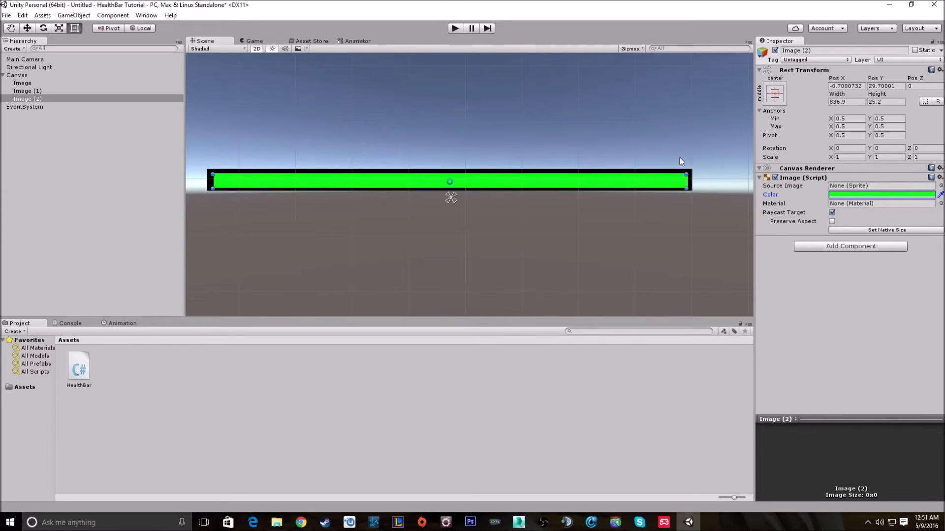
# - Apply the middle-left anchor preset with pivot to the green bar
pyautogui.click(776, 95)
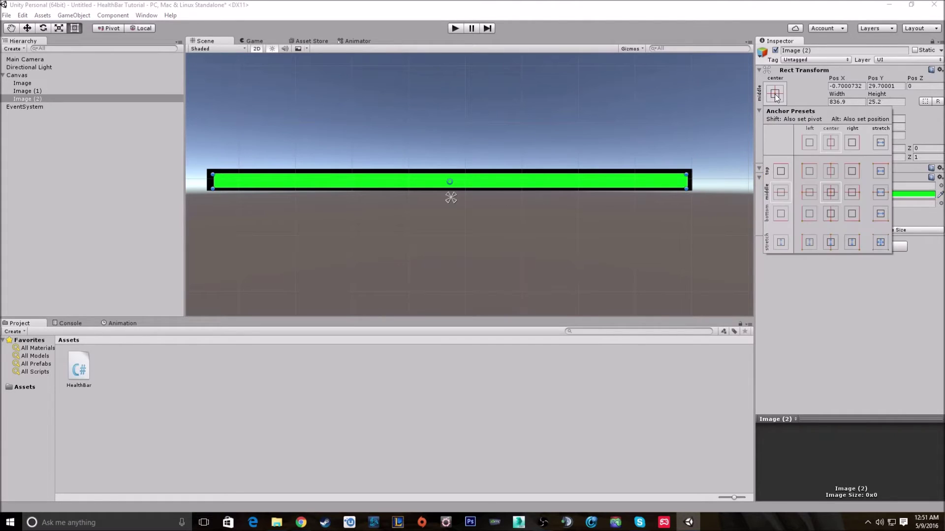
pyautogui.click(808, 194)
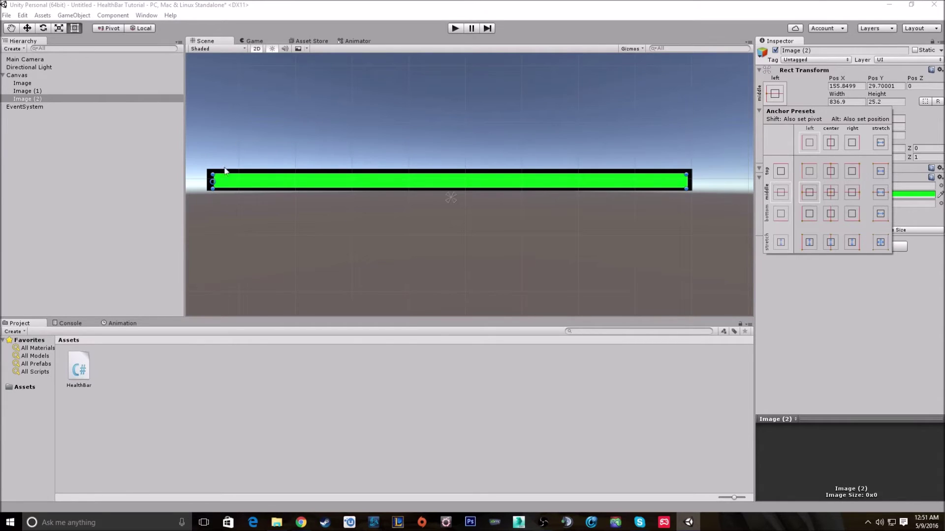
pyautogui.click(481, 185)
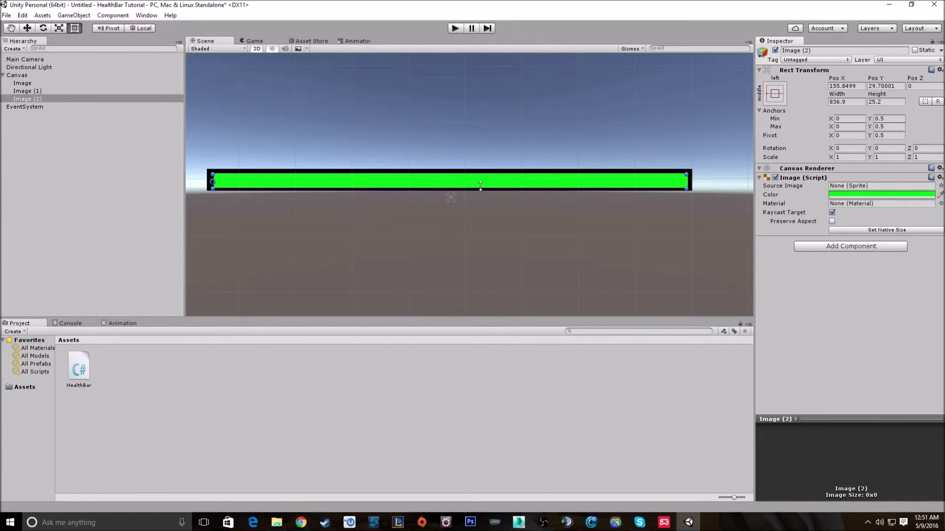
pyautogui.click(836, 158)
pyautogui.moveTo(835, 159)
pyautogui.mouseDown()
pyautogui.moveTo(820, 163)
pyautogui.moveTo(841, 168)
pyautogui.mouseUp()
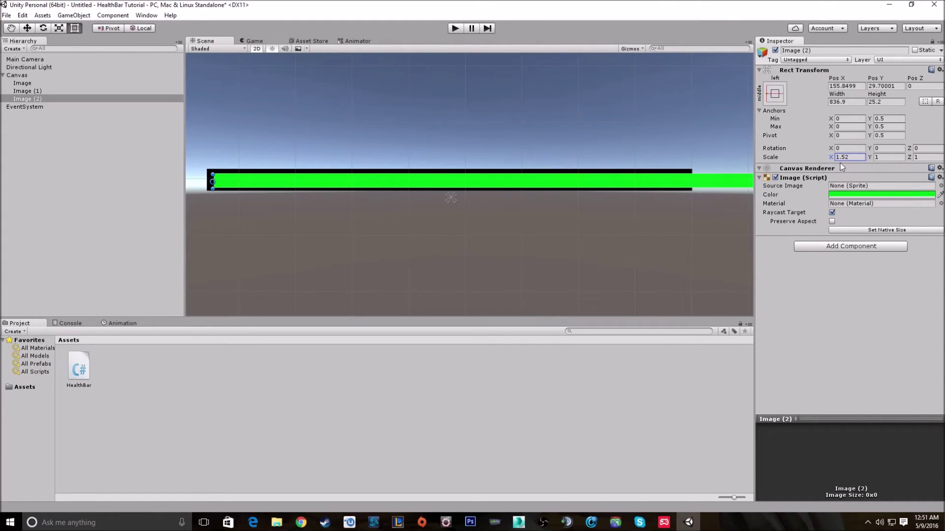
pyautogui.write('1')
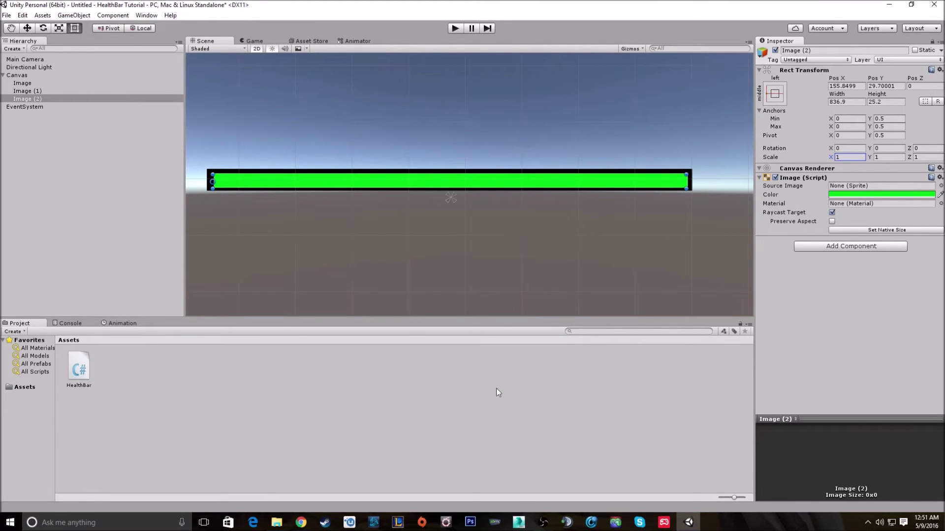
# - Attach HealthBar.cs to Image (2) and open the script in Visual Studio
pyautogui.moveTo(78, 369); pyautogui.dragTo(847, 261)
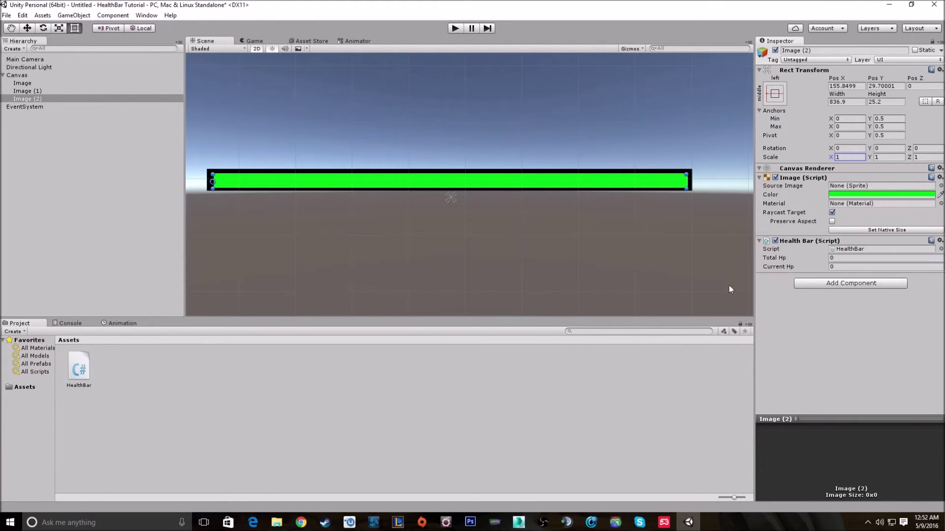
pyautogui.doubleClick(79, 369)
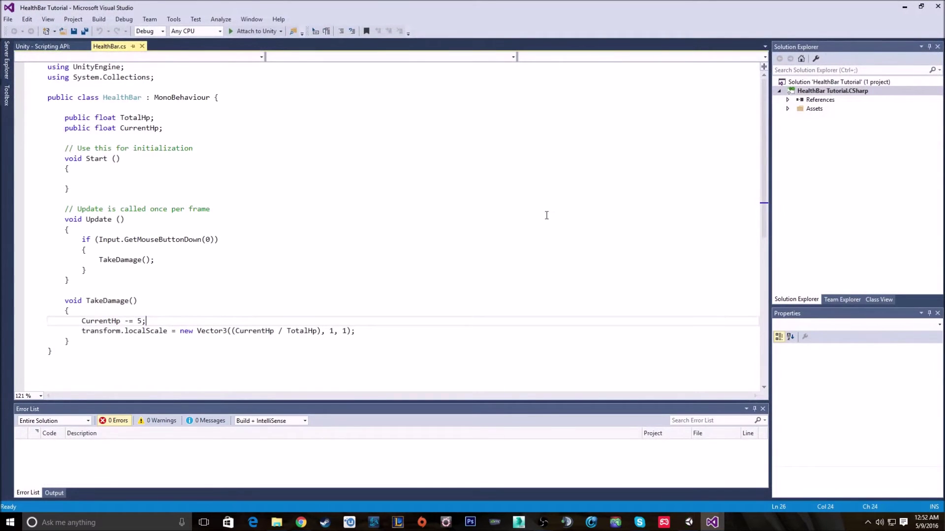
# - Dismiss the line-endings warning and review the public TotalHp and CurrentHp float fields
pyautogui.click(554, 290)
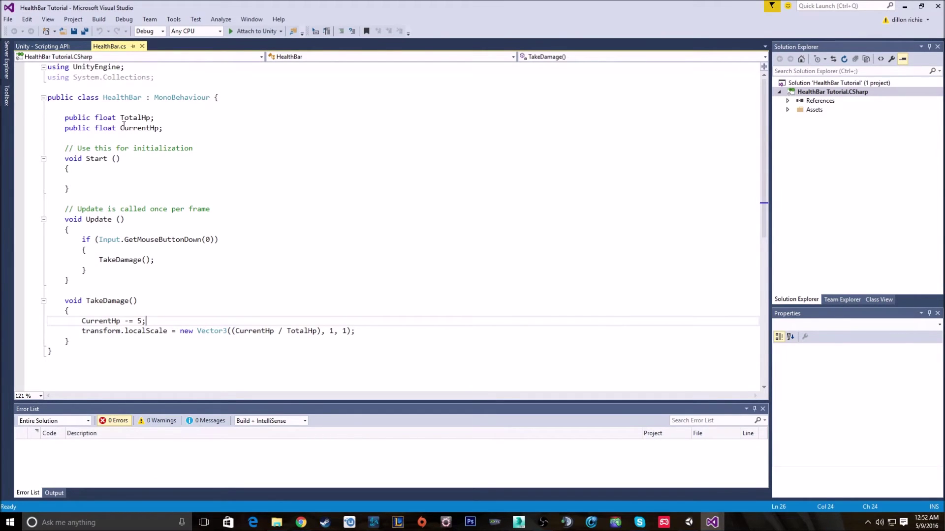
pyautogui.moveTo(61, 118); pyautogui.dragTo(161, 118)
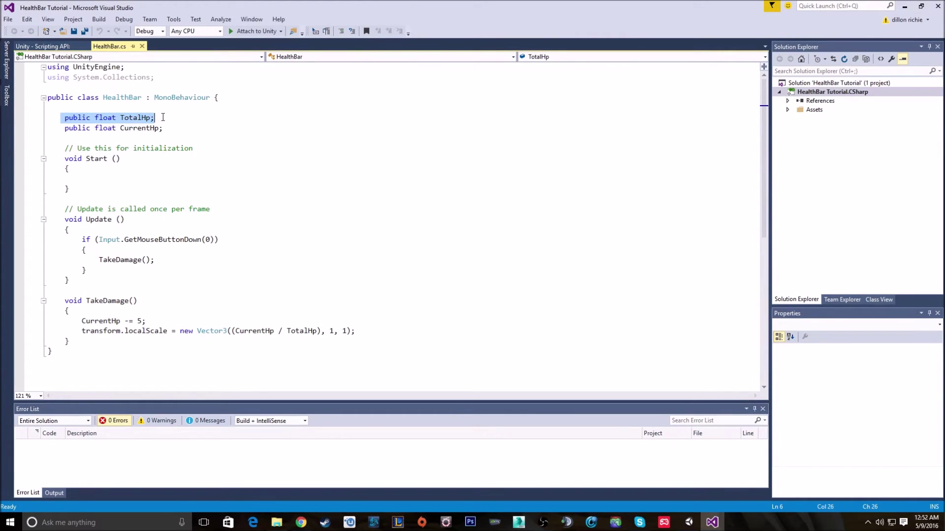
pyautogui.click(162, 118)
pyautogui.doubleClick(141, 118)
pyautogui.click(140, 118)
pyautogui.doubleClick(140, 119)
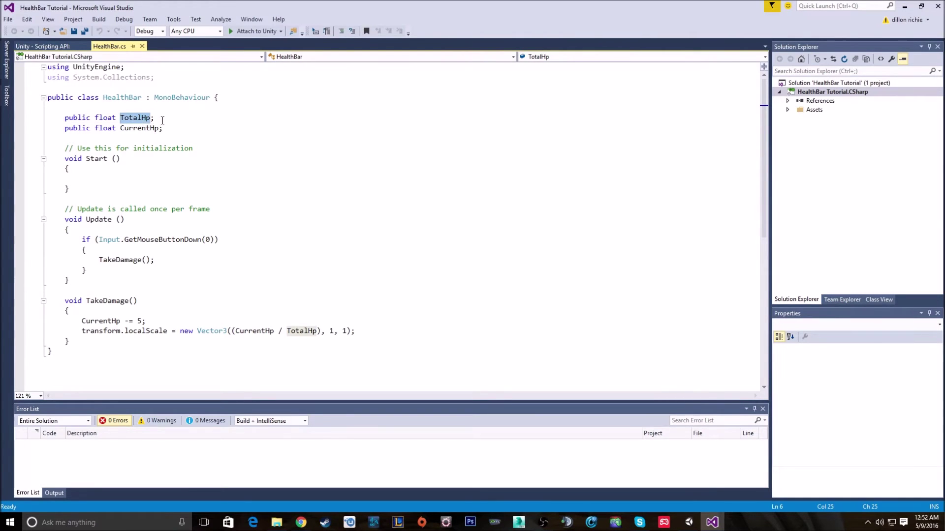
pyautogui.tripleClick(141, 119)
pyautogui.click(141, 121)
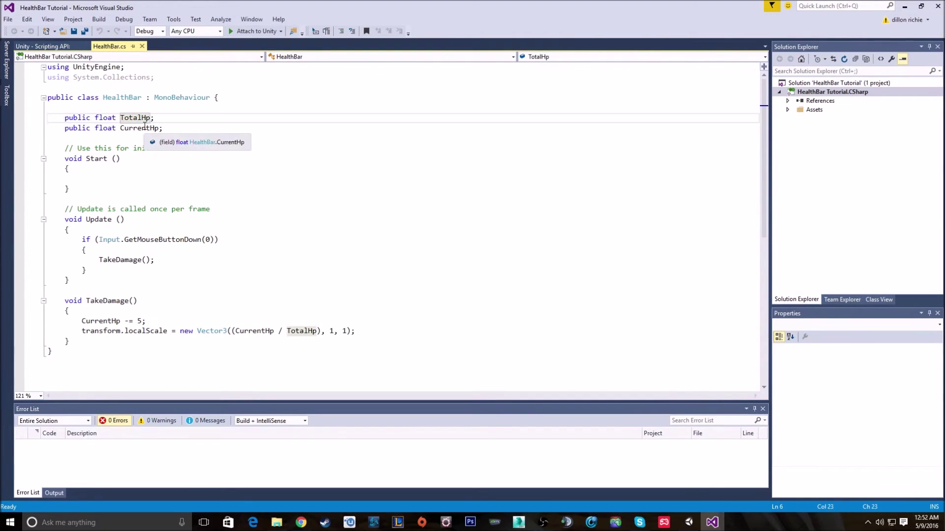
pyautogui.tripleClick(142, 128)
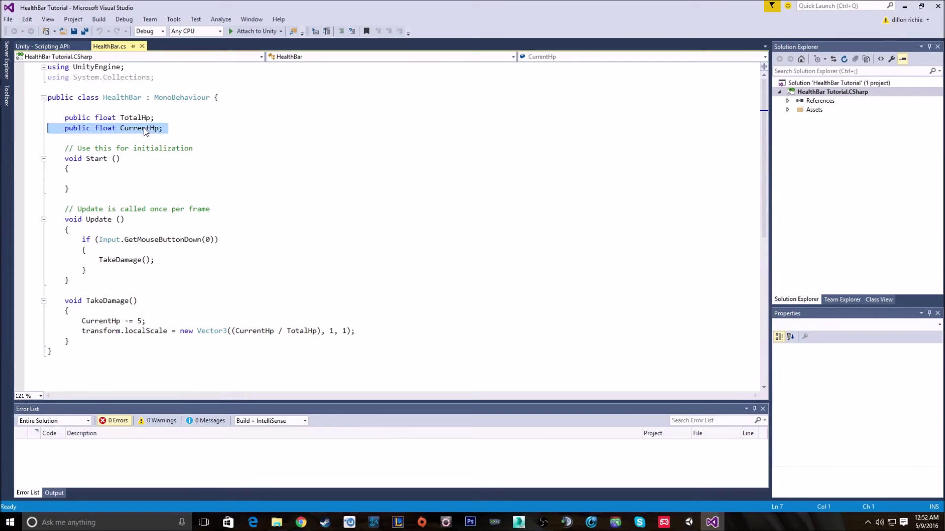
pyautogui.click(177, 126)
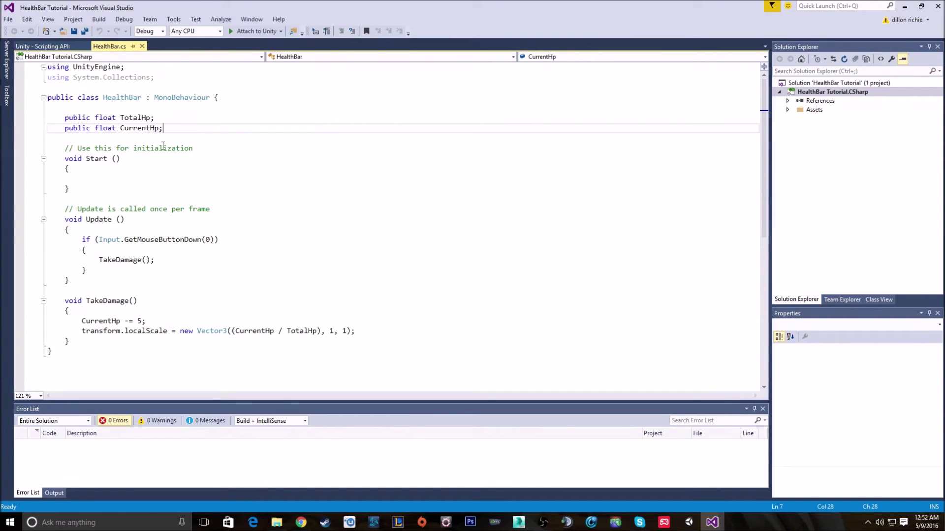
# - In Start(), add the line CurrentHp = TotalHp;
pyautogui.click(113, 177)
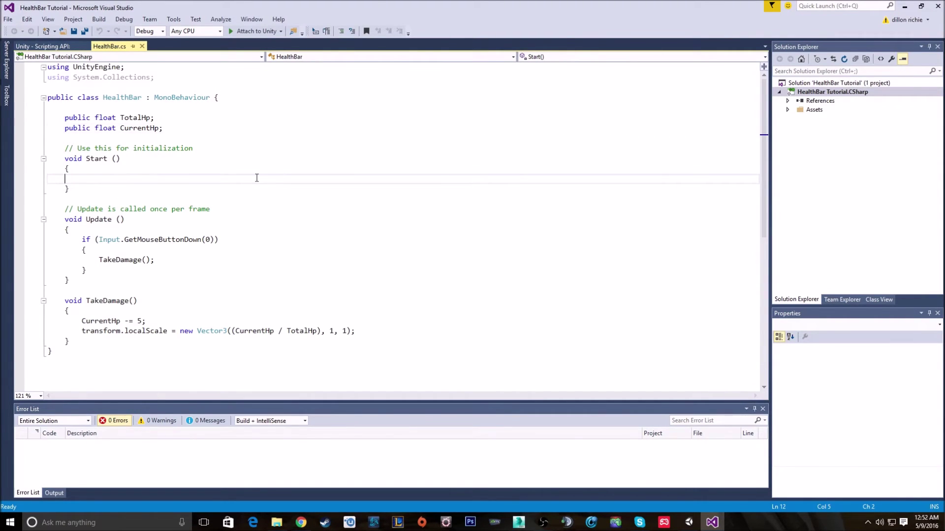
pyautogui.write('curr')
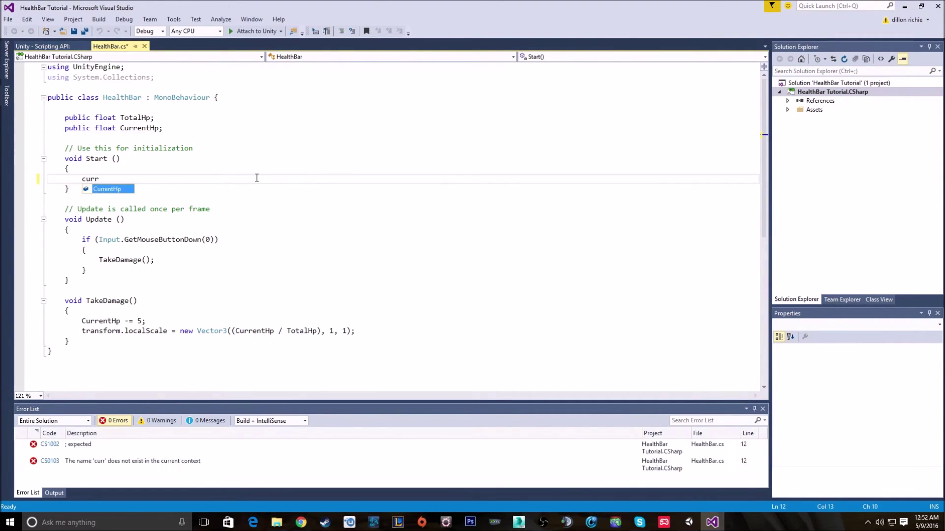
pyautogui.press('Tab')
pyautogui.write('= tot')
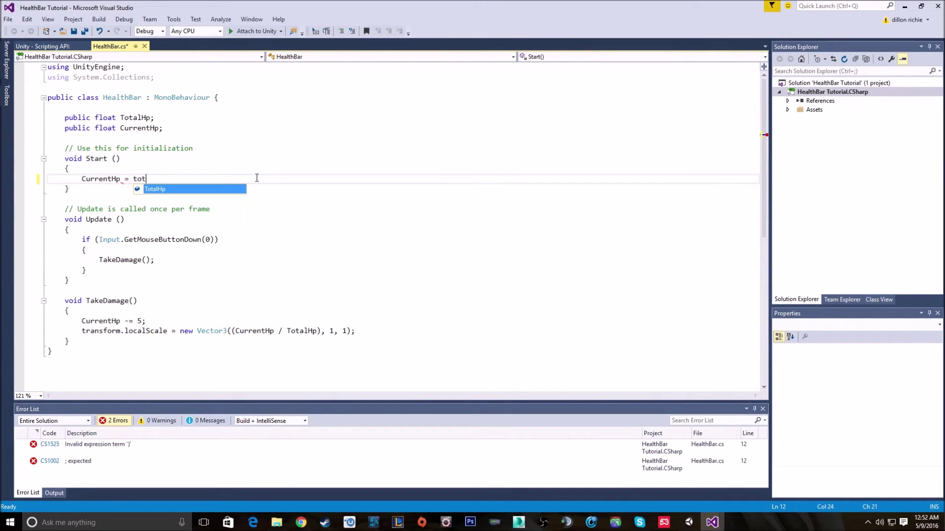
pyautogui.press('Tab')
pyautogui.write(';')
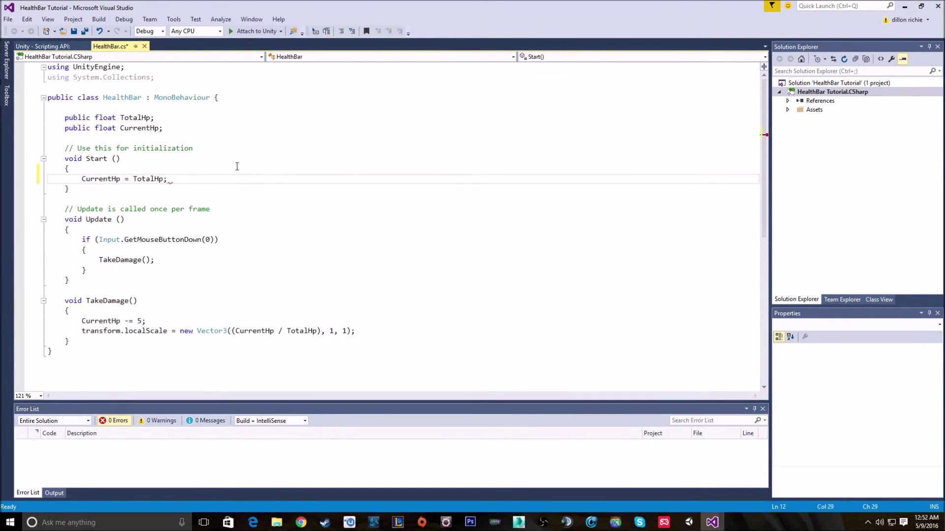
pyautogui.scroll(-1, 236, 221)
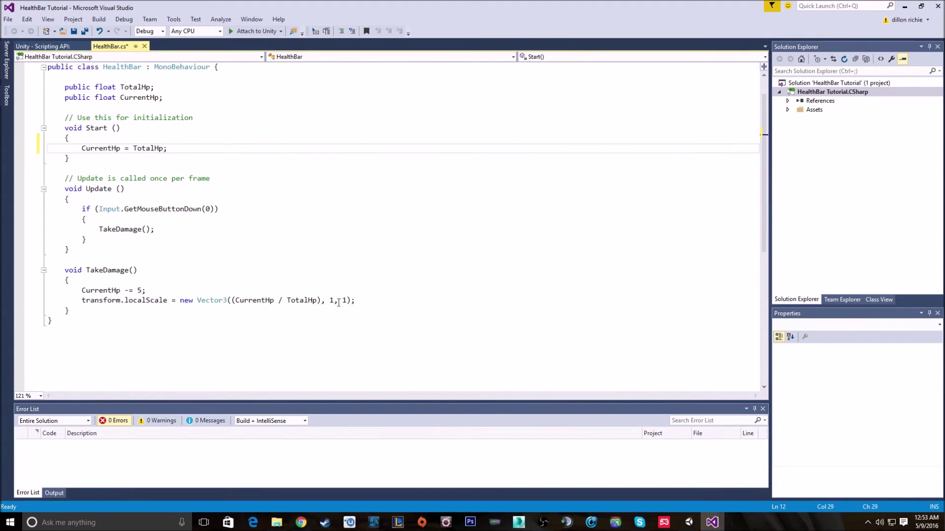
# - Tidy the Vector3 argument spacing in the localScale formula and save the script
pyautogui.hotkey('ctrl', 'k')
pyautogui.hotkey('ctrl', 'd')
pyautogui.click(261, 300)
pyautogui.click(301, 300)
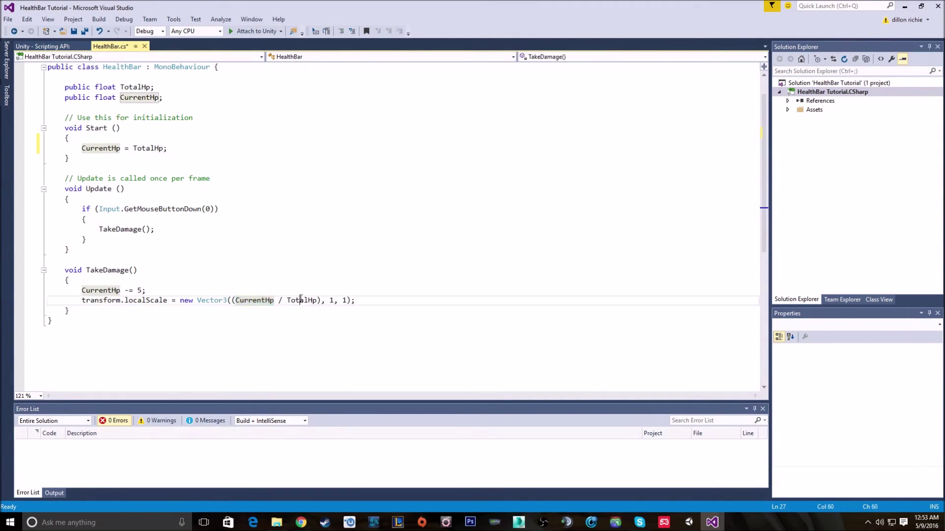
pyautogui.doubleClick(301, 300)
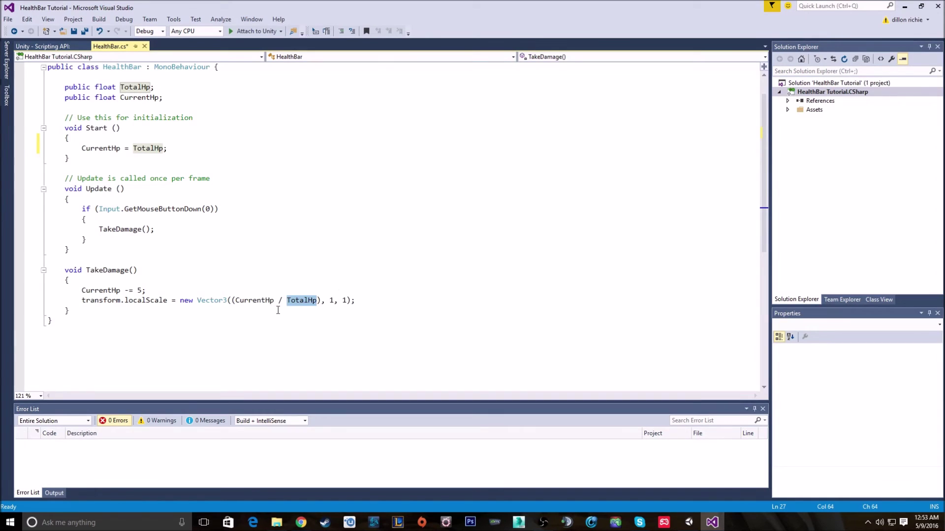
pyautogui.doubleClick(254, 301)
pyautogui.doubleClick(301, 301)
pyautogui.click(220, 179)
pyautogui.hotkey('ctrl', 'shift', 'b')
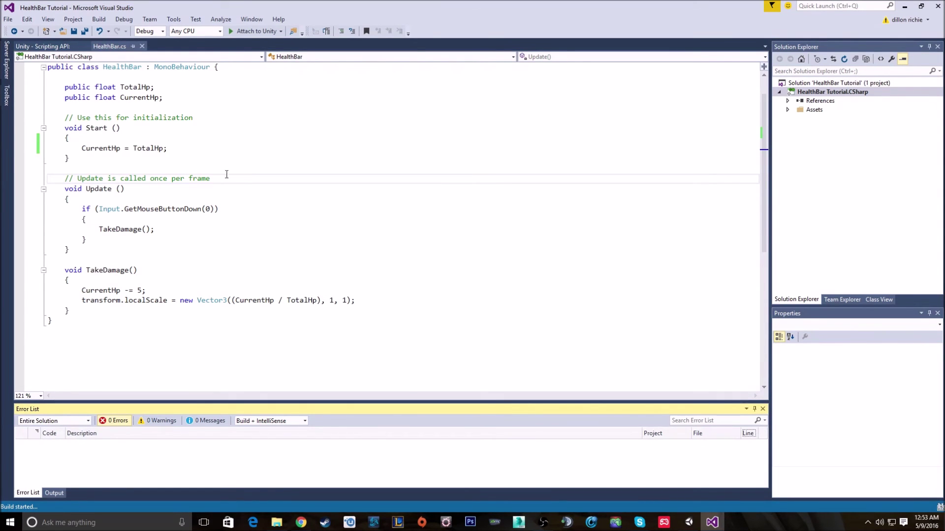
# - Back in Unity, set Image (2)'s HealthBar Total Hp to 100 and enter play mode
pyautogui.click(904, 6)
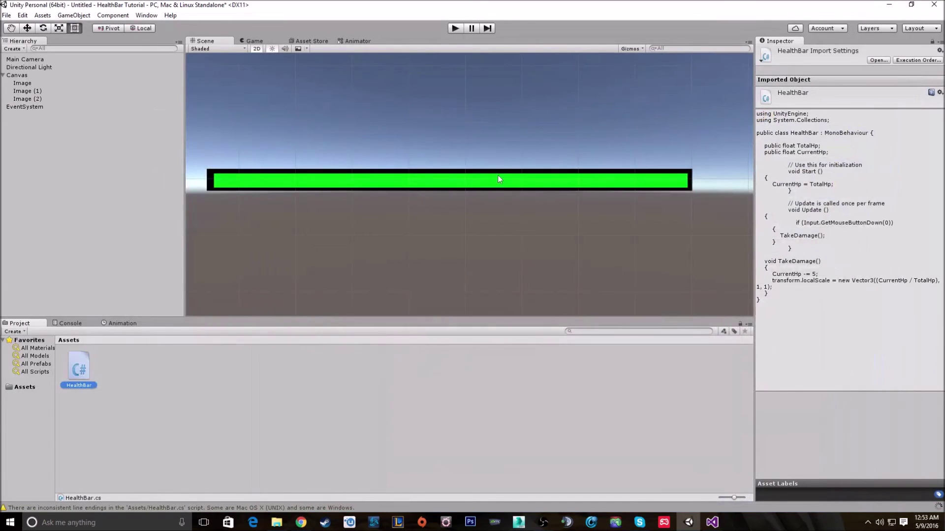
pyautogui.click(454, 29)
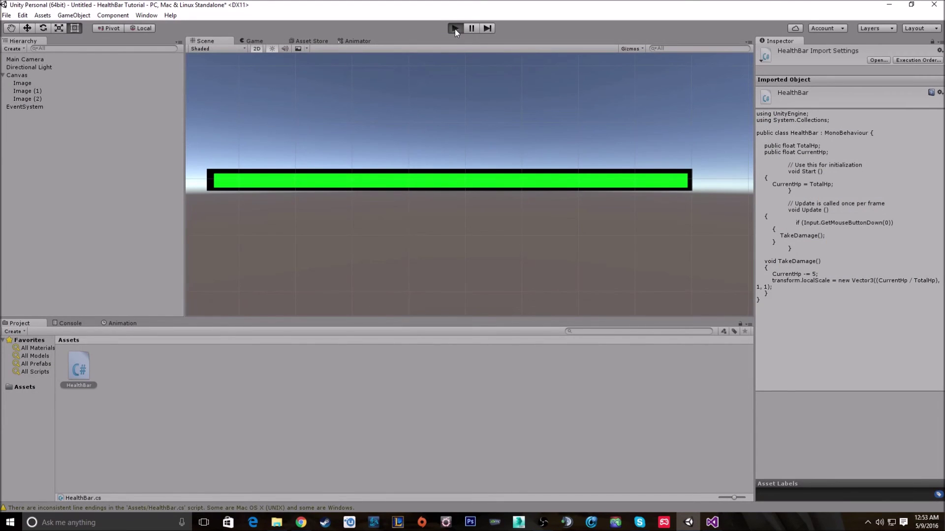
pyautogui.click(454, 28)
pyautogui.click(57, 100)
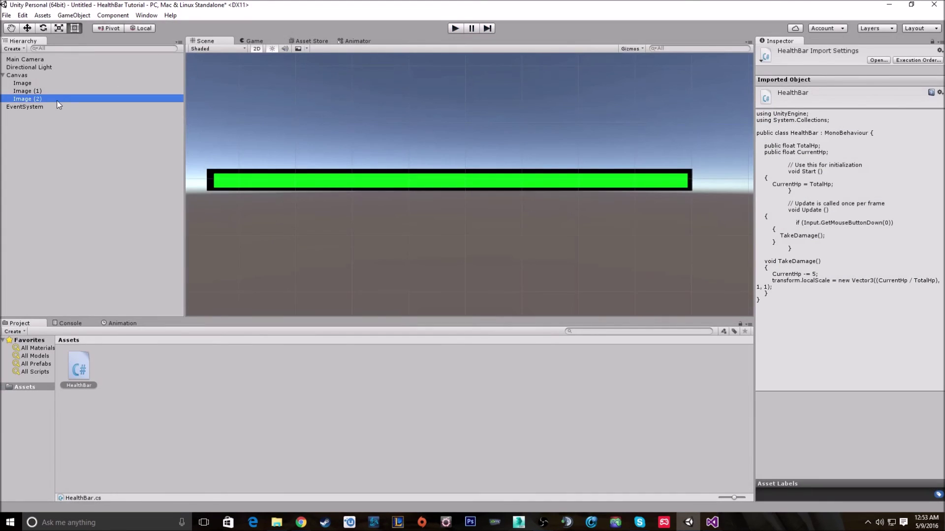
pyautogui.click(837, 259)
pyautogui.write('100')
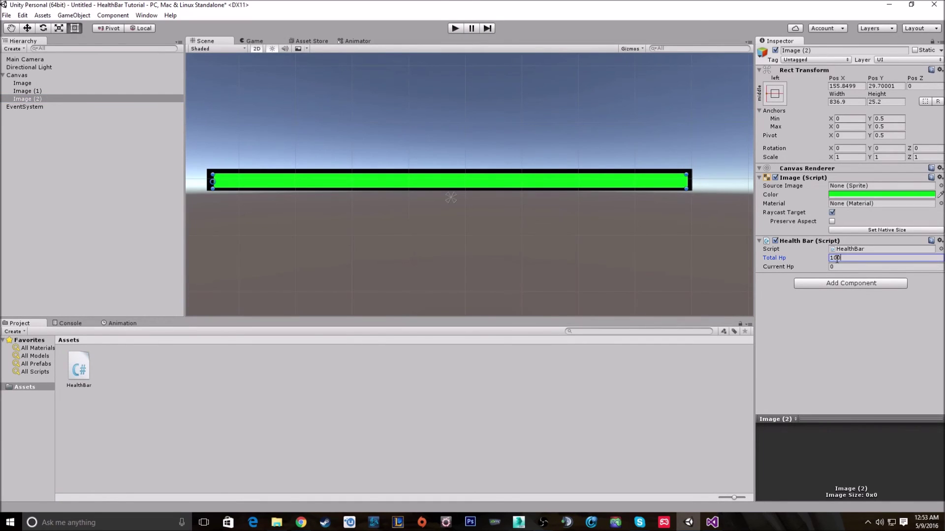
pyautogui.click(456, 29)
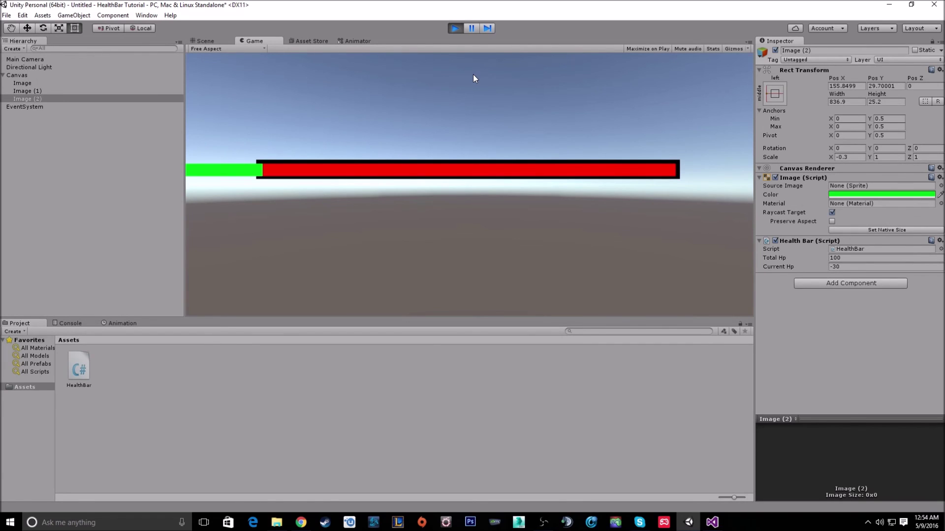
# - Stop and restart play mode to reset the health bar to full
pyautogui.click(457, 29)
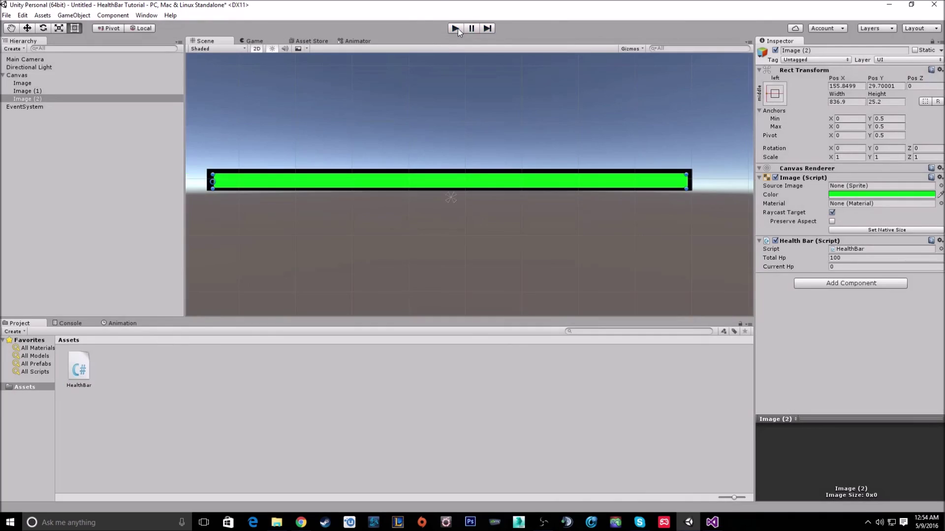
pyautogui.hotkey('ctrl', 'p')
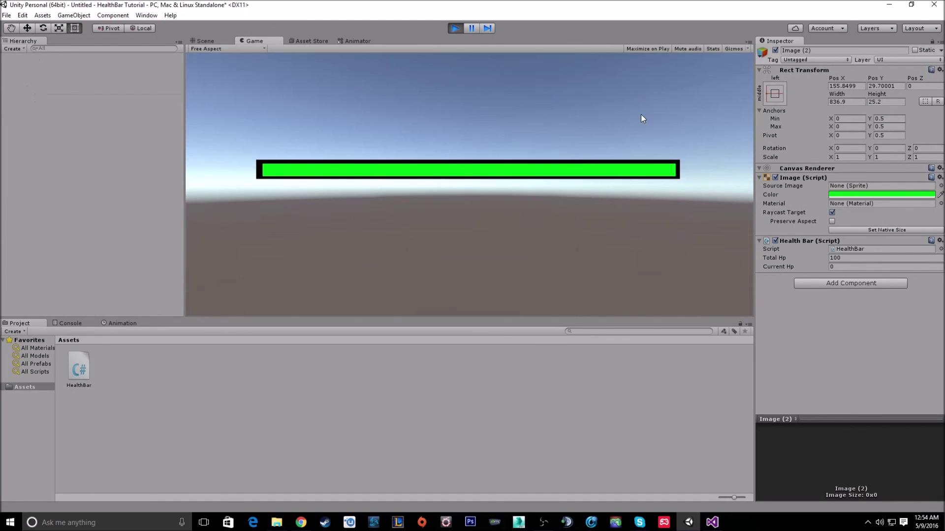